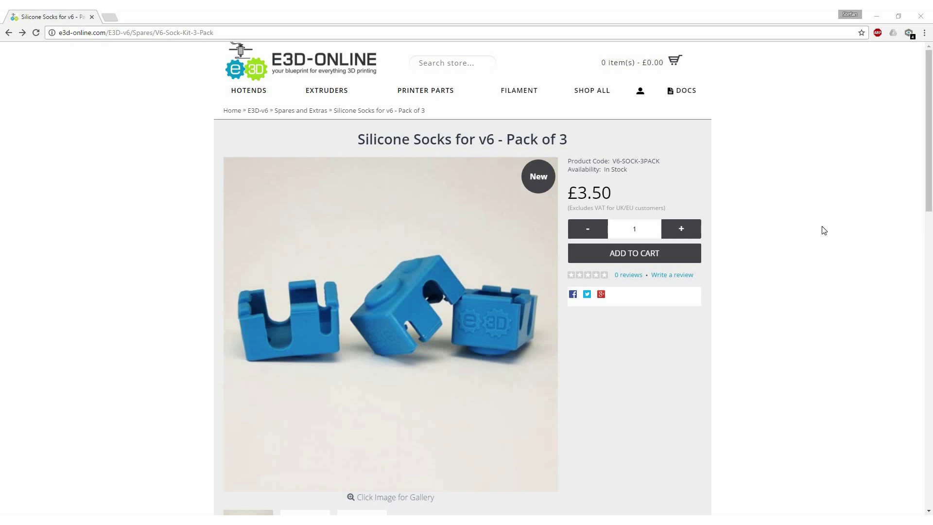
# - View the V6 sock pack photos of the sock on a hotend and with nozzle sizes
pyautogui.scroll(-2, 826, 250)
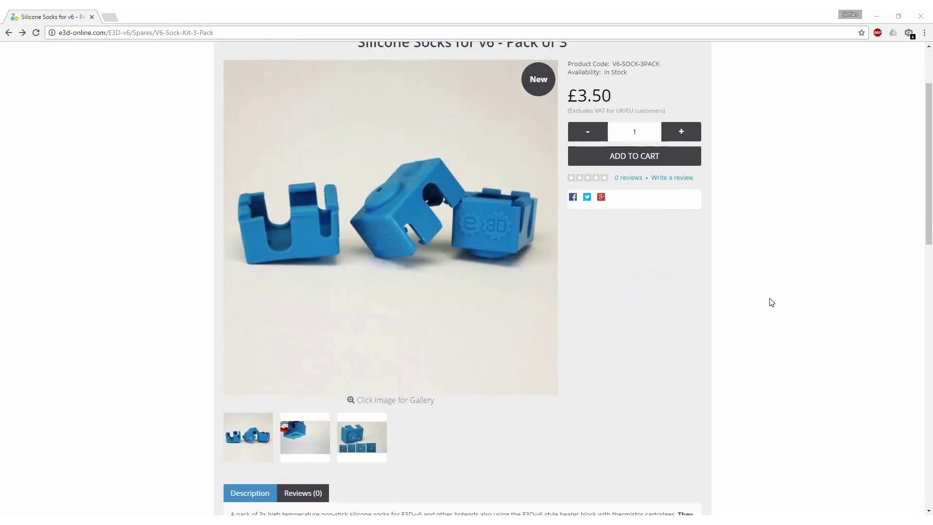
pyautogui.click(312, 443)
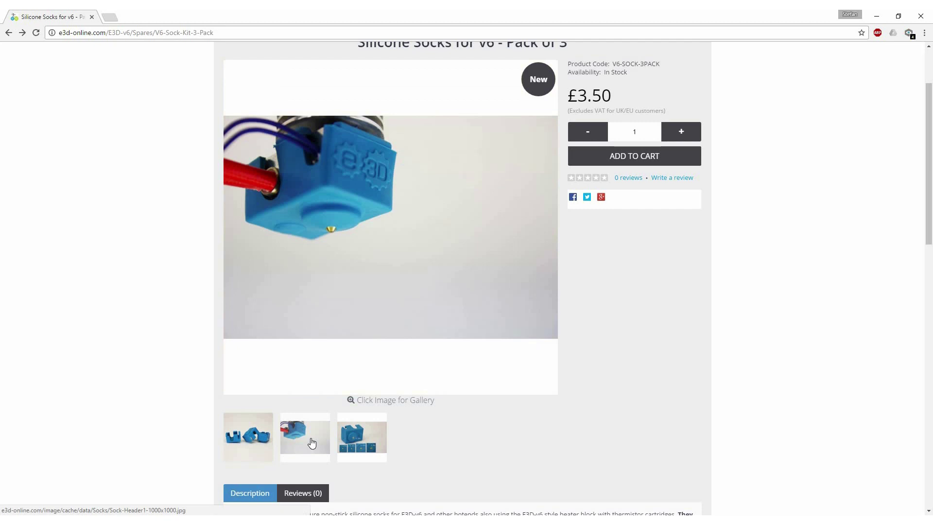
pyautogui.click(356, 442)
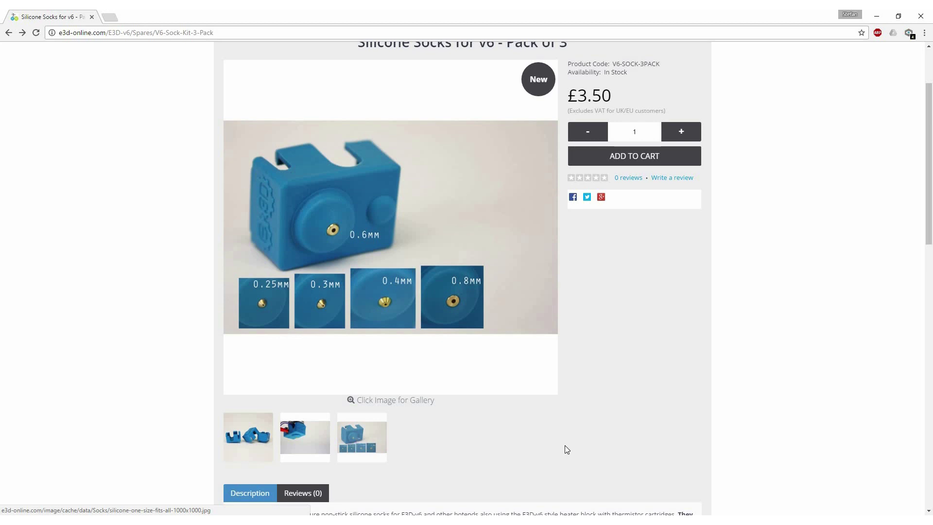
# - Scroll to the Description and follow its link to the Silicone Socks blog post
pyautogui.scroll(-4, 852, 421)
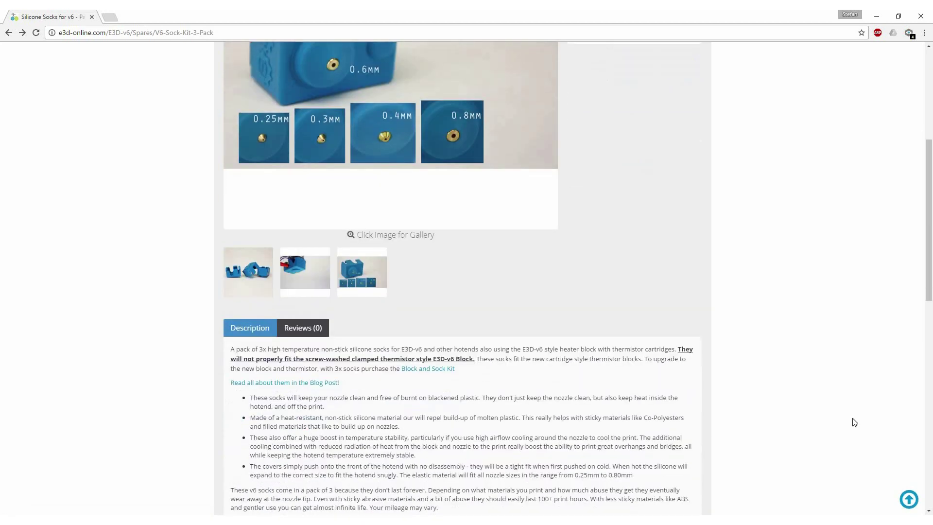
pyautogui.scroll(-1, 846, 415)
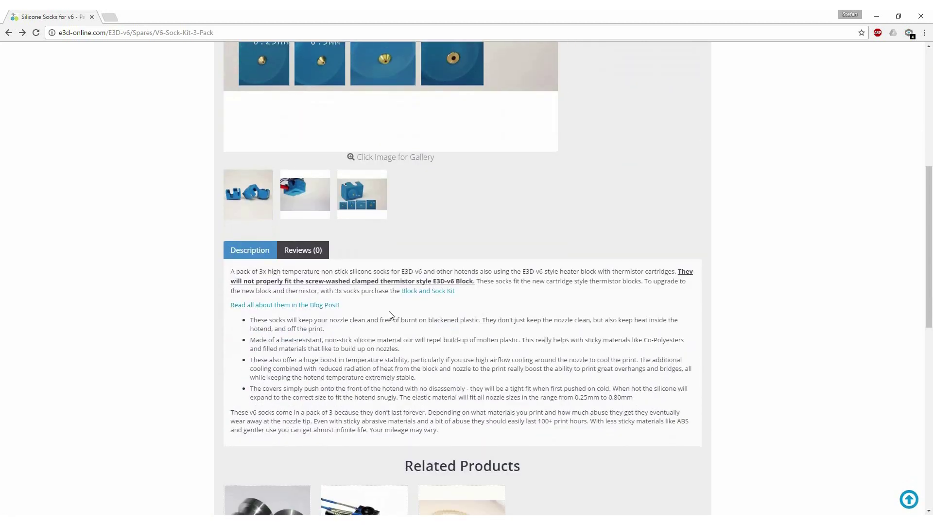
pyautogui.click(317, 305)
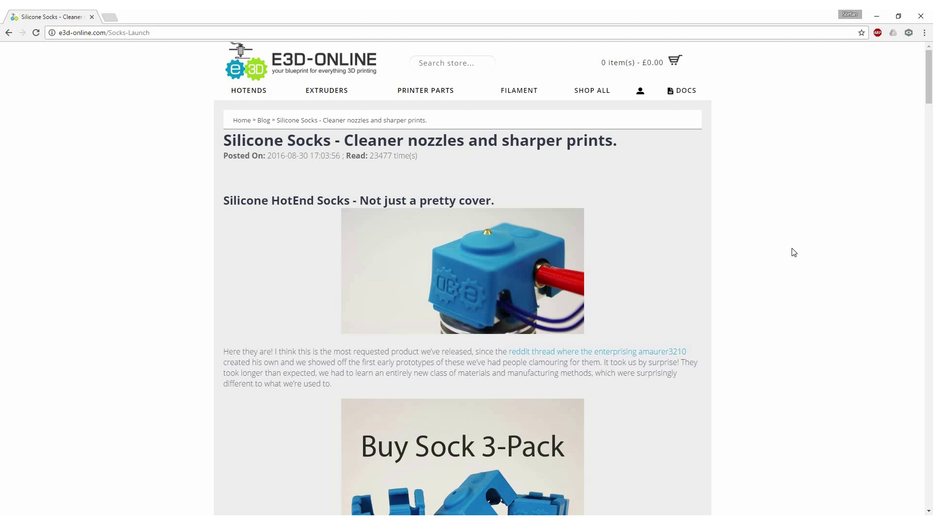
pyautogui.scroll(-5, 787, 254)
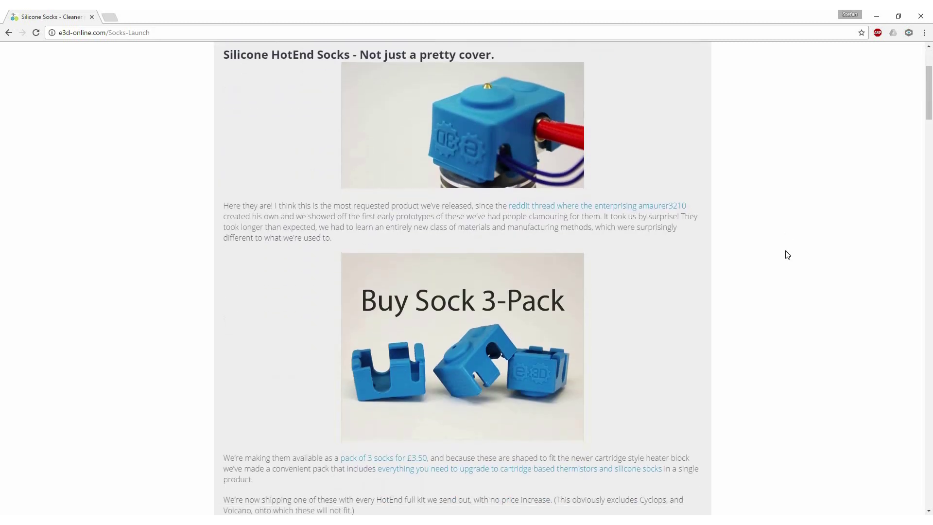
pyautogui.scroll(-3, 788, 254)
pyautogui.scroll(-2, 787, 254)
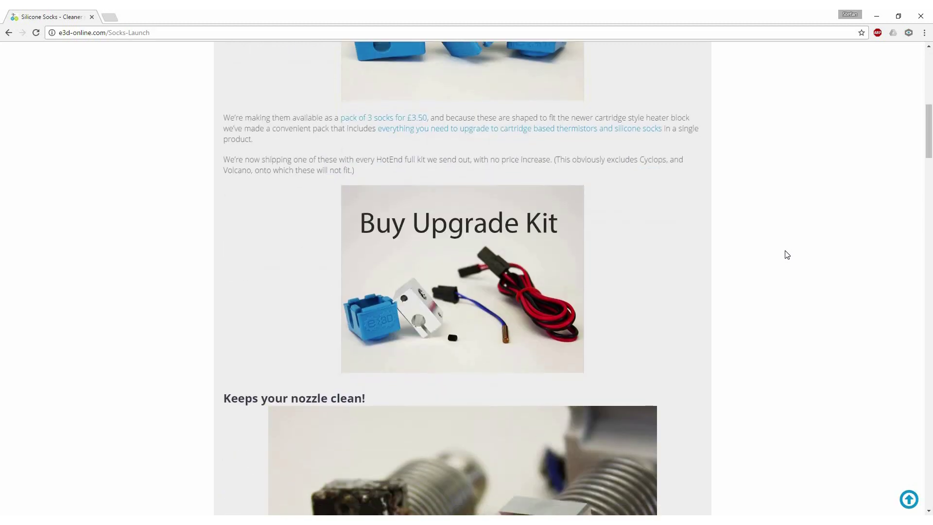
pyautogui.scroll(-4, 787, 254)
pyautogui.scroll(-2, 775, 273)
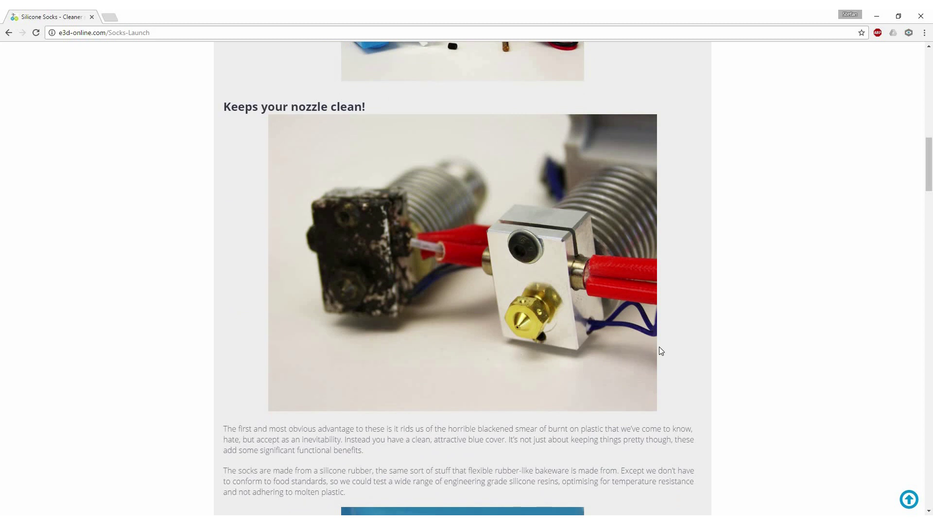
pyautogui.scroll(-8, 660, 349)
pyautogui.scroll(-11, 658, 346)
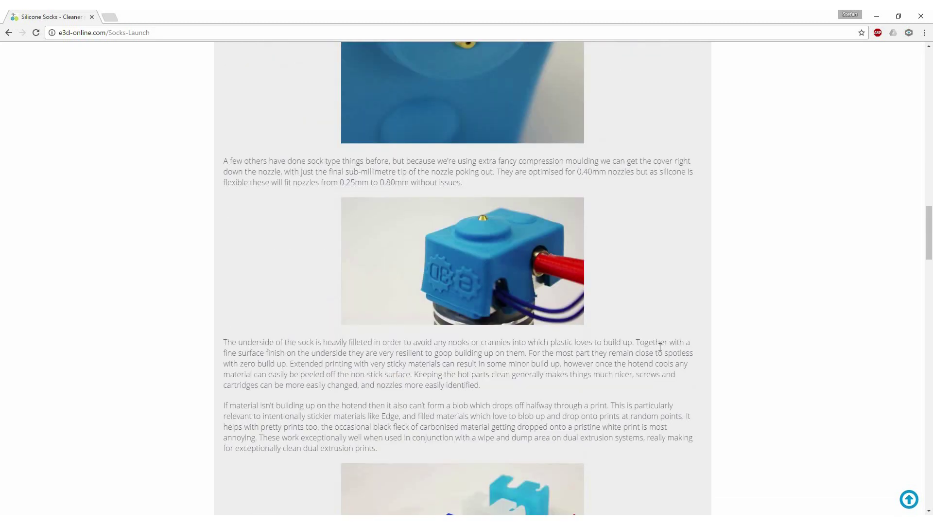
pyautogui.scroll(-5, 658, 347)
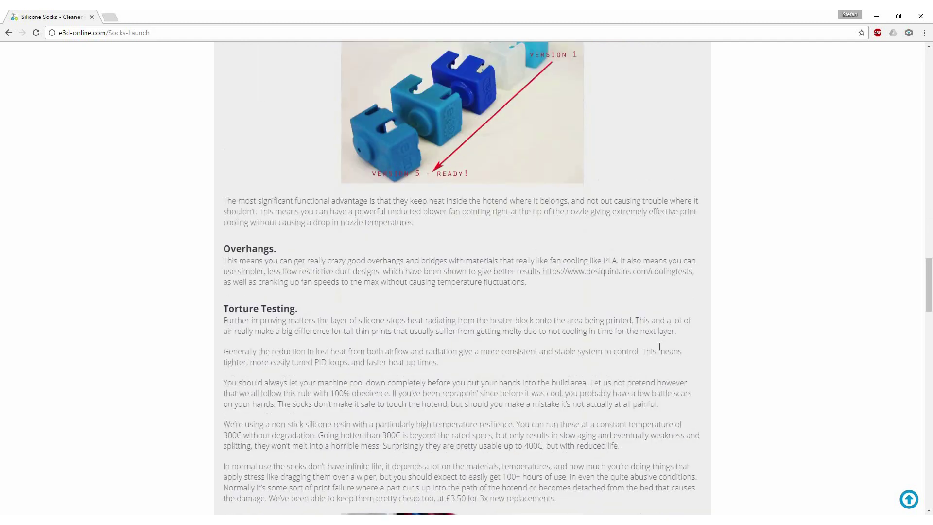
pyautogui.scroll(-6, 659, 347)
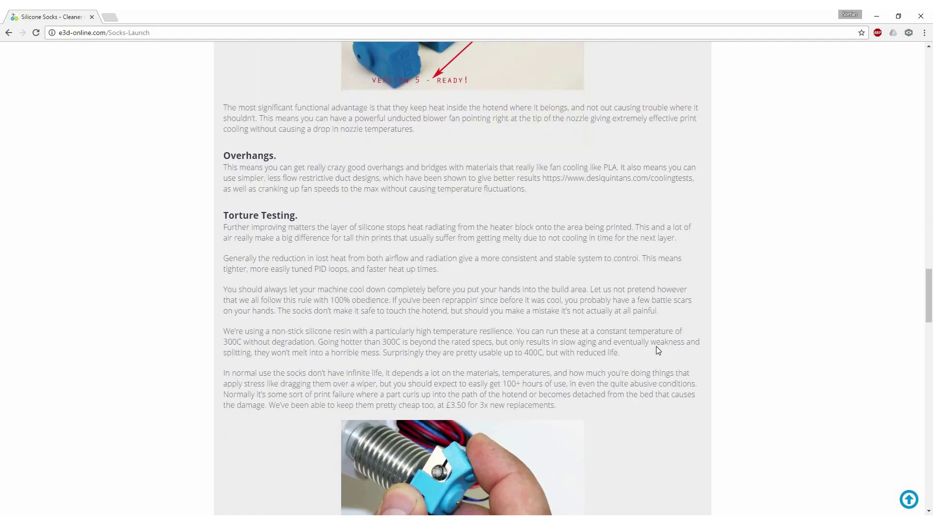
pyautogui.scroll(-4, 659, 350)
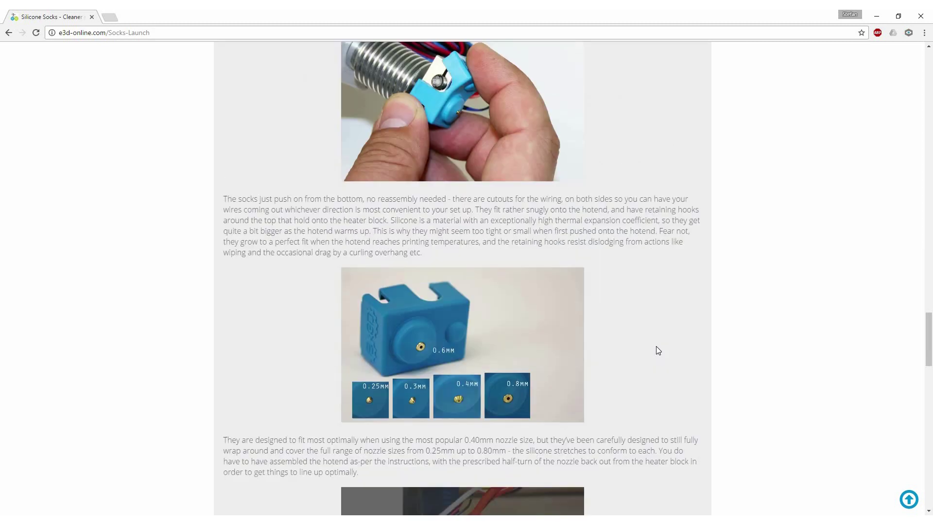
pyautogui.scroll(-4, 657, 349)
pyautogui.scroll(-1, 657, 349)
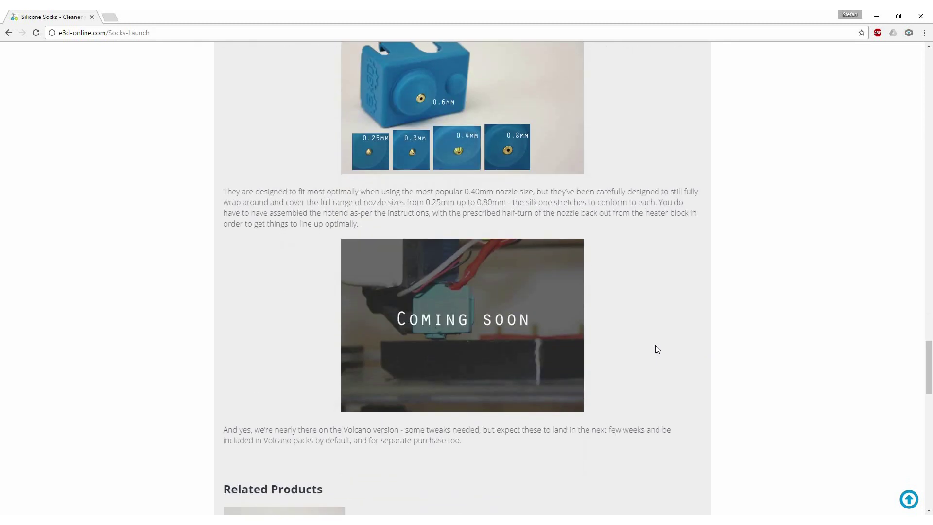
pyautogui.scroll(-5, 657, 349)
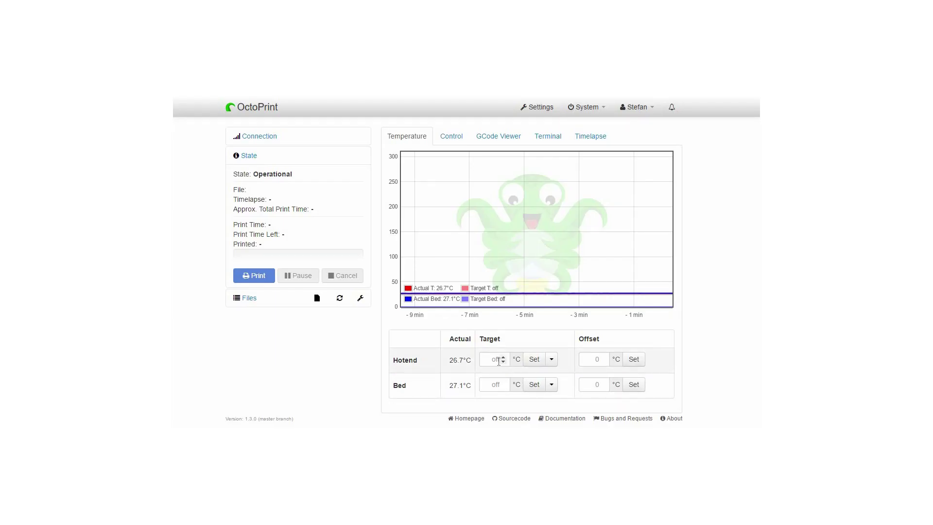
# - Start entering a 210 °C hotend target on the Temperature tab
pyautogui.click(499, 361)
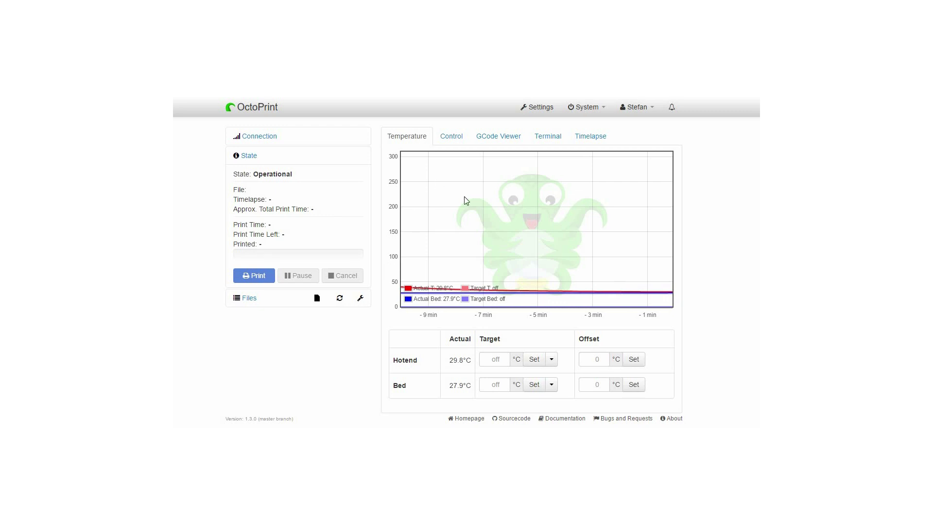
# - Send M303 E0 S210 C8 from the Terminal with M105 suppressed, then watch the temperature graph
pyautogui.click(554, 139)
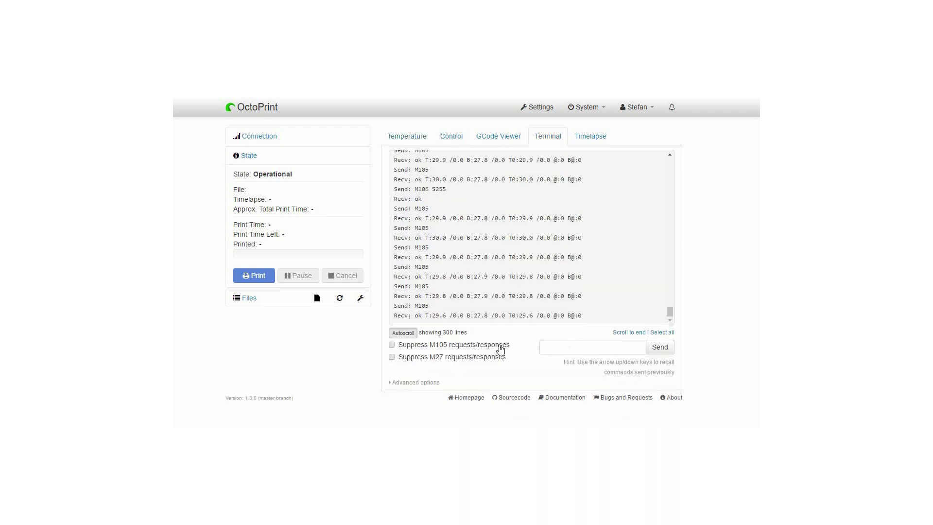
pyautogui.click(391, 345)
pyautogui.click(621, 350)
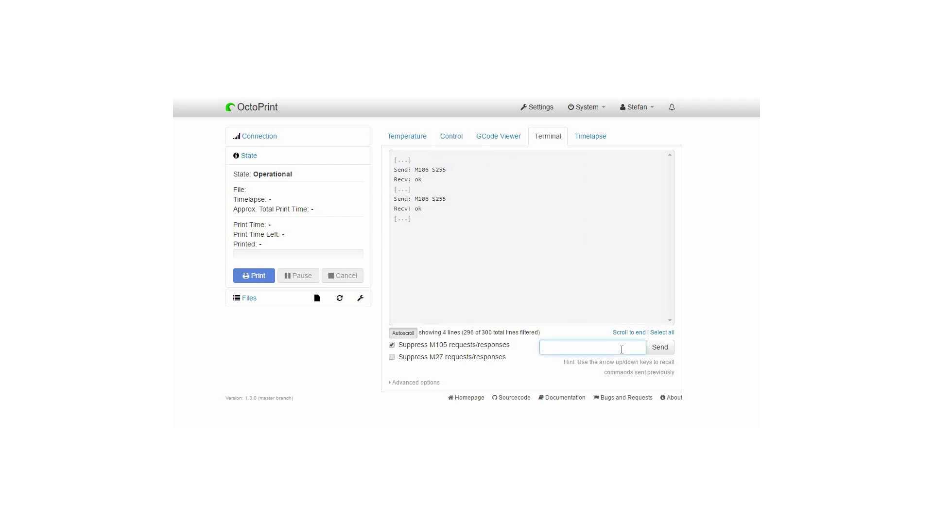
pyautogui.write('M')
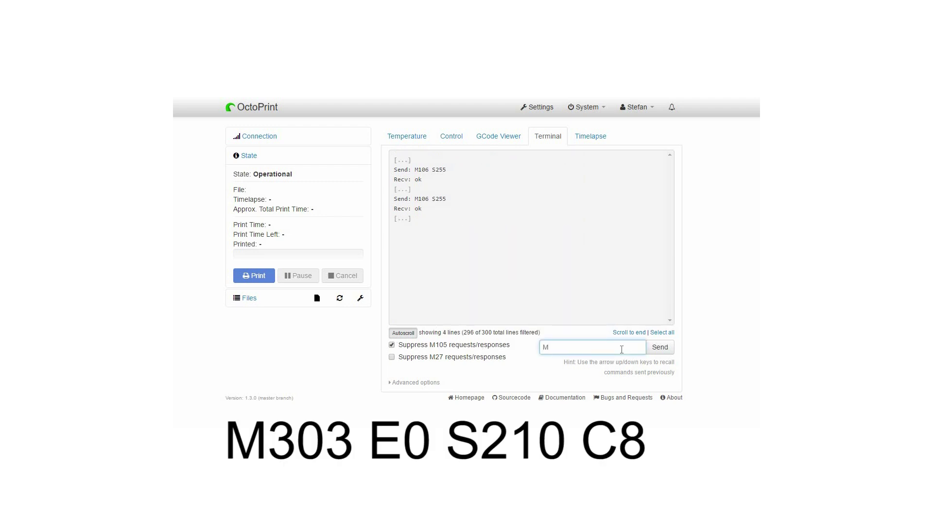
pyautogui.write('303 E0 S210 C8')
pyautogui.click(662, 348)
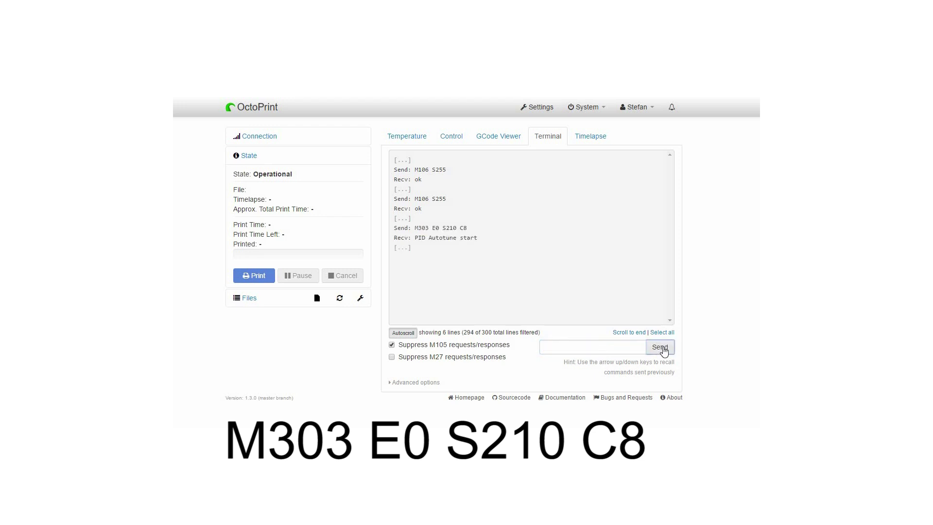
pyautogui.click(425, 137)
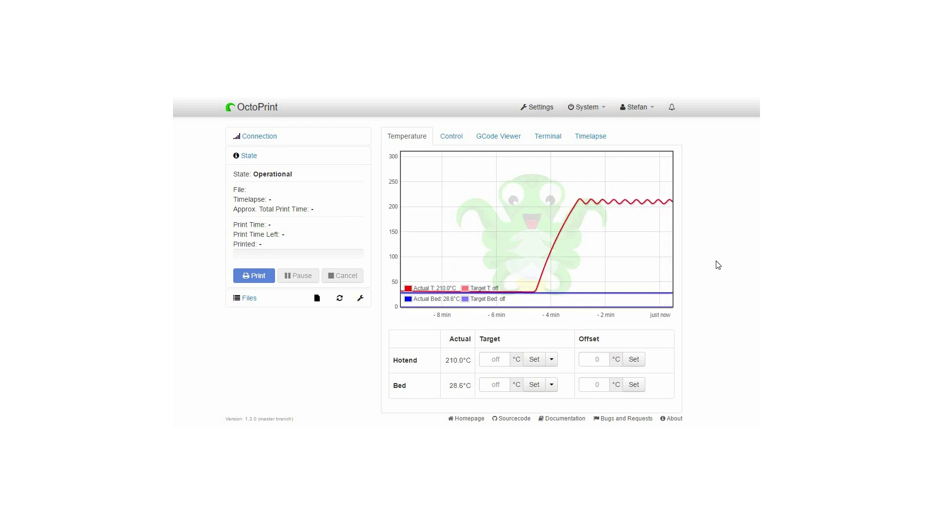
# - Read the final autotune results Kp 19.92, Ki 1.60, Kd 62.00 in the Terminal
pyautogui.click(555, 141)
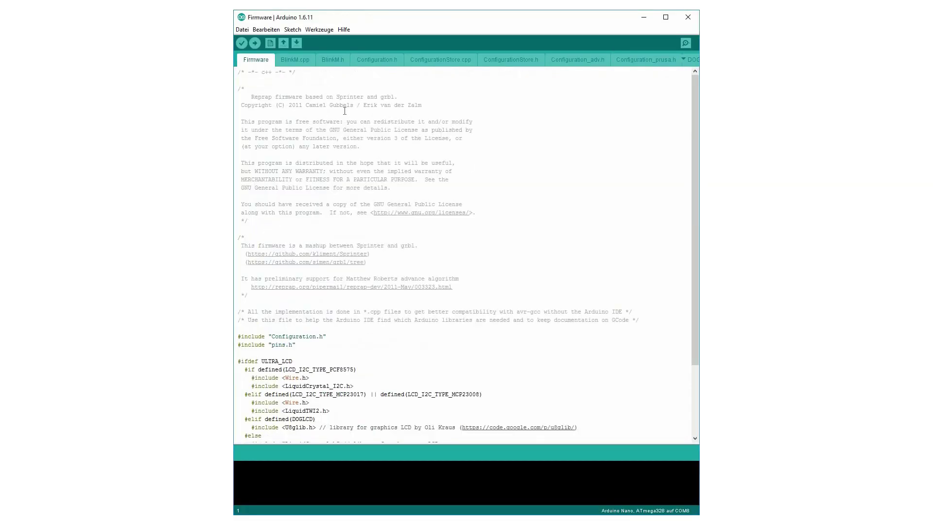
# - Locate DEFAULT_Kp 40.925, DEFAULT_Ki 4.875 and DEFAULT_Kd 86.085 in Configuration_prusa.h
pyautogui.click(638, 60)
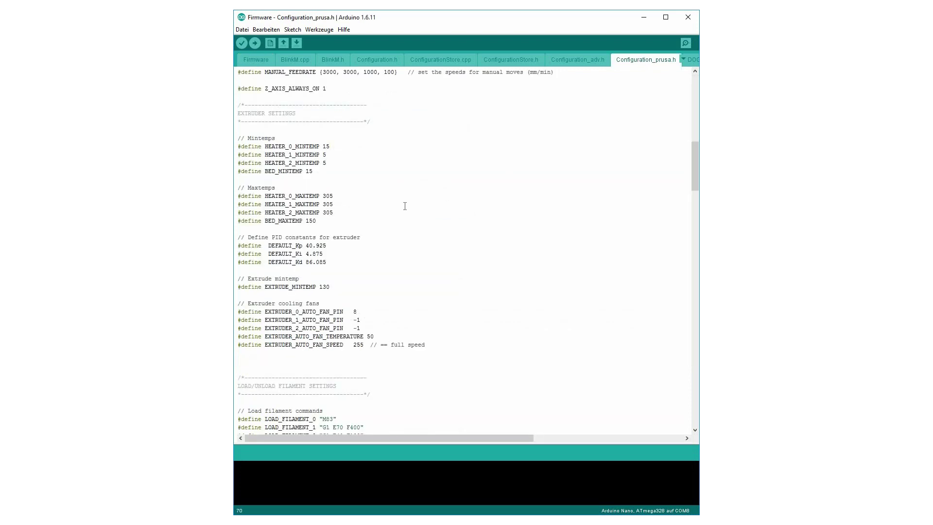
pyautogui.scroll(-2, 407, 207)
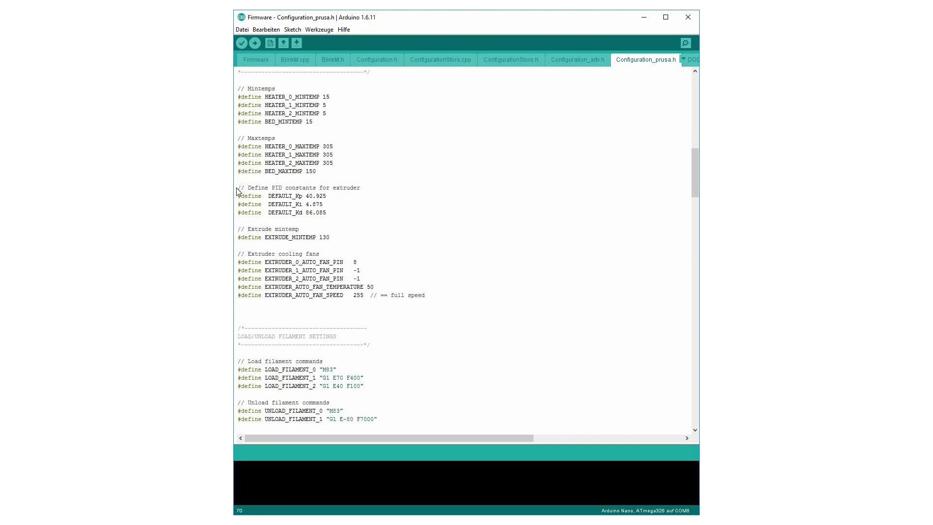
pyautogui.moveTo(238, 189); pyautogui.dragTo(401, 214)
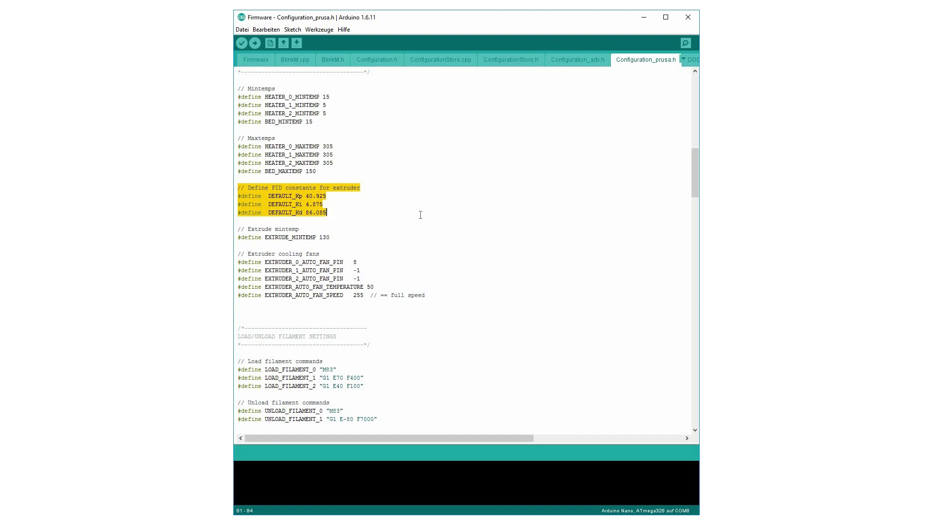
pyautogui.click(421, 215)
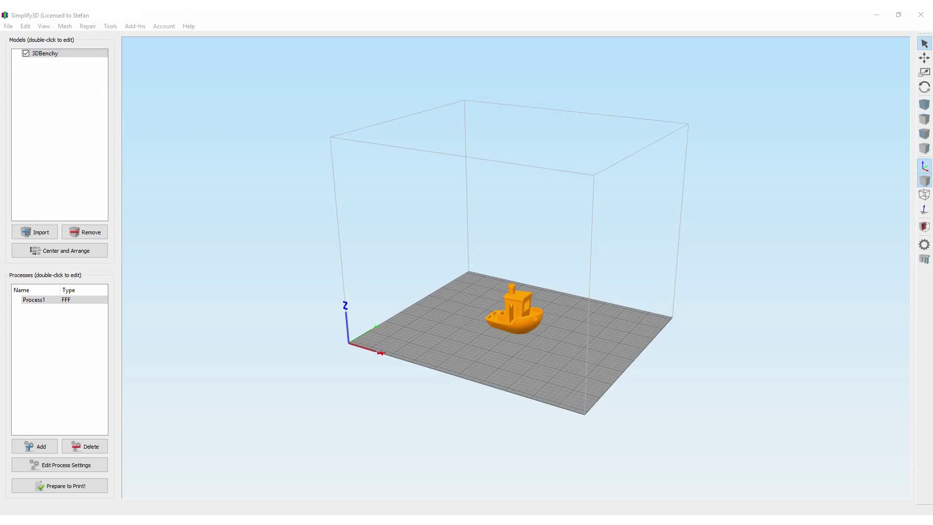
# - Insert M301 P19.92 I1.60 D62.00 as the second line of Process1's starting script
pyautogui.doubleClick(57, 300)
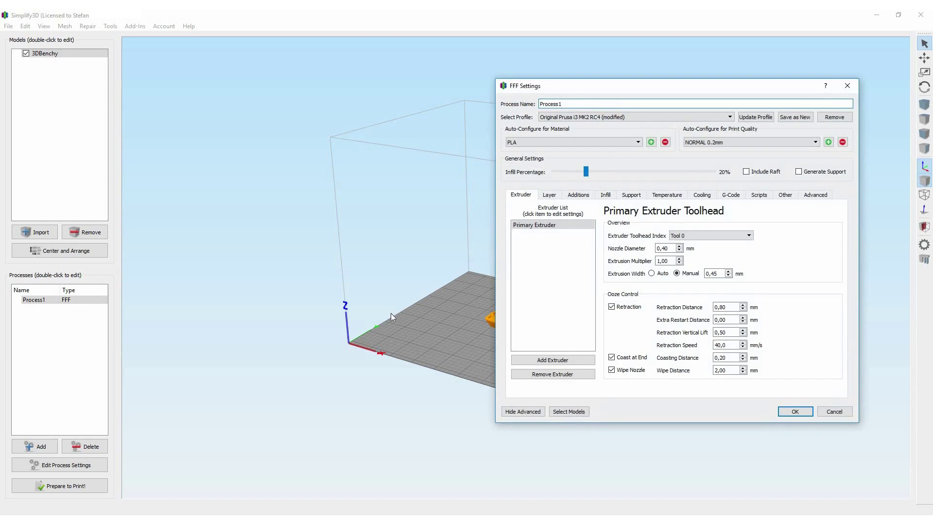
pyautogui.click(740, 197)
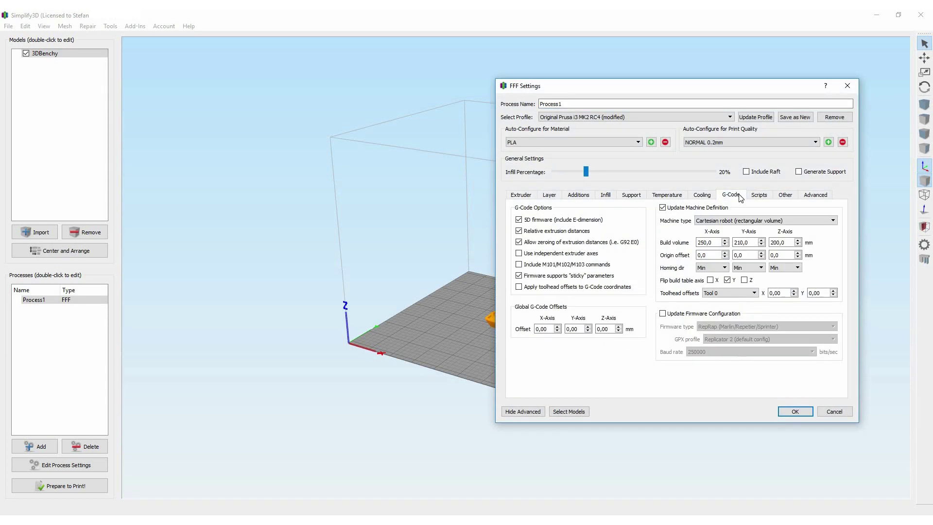
pyautogui.click(758, 195)
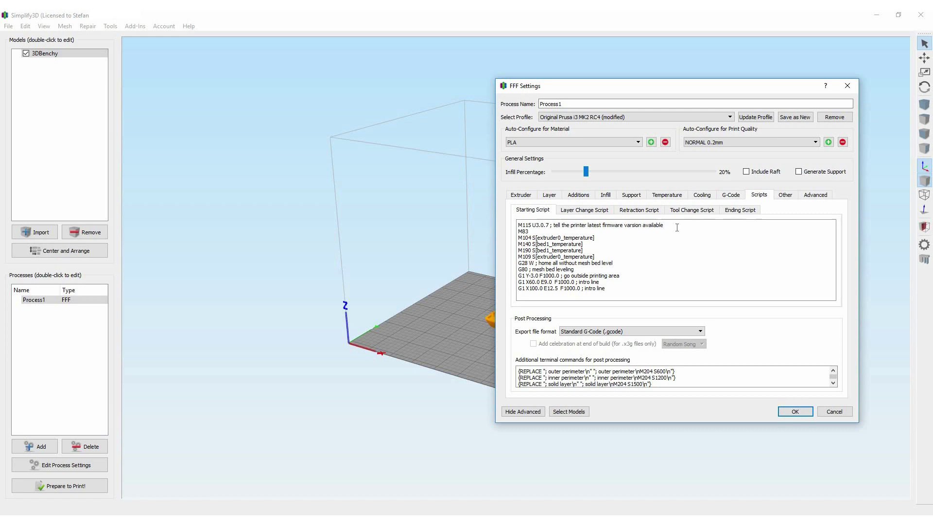
pyautogui.press('Return')
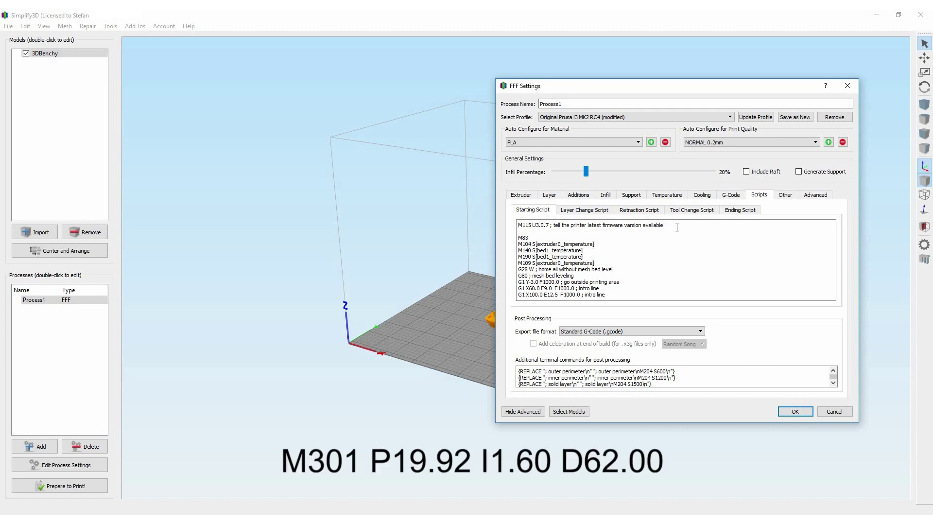
pyautogui.write('M301 P19.92 I1.60 D62.00')
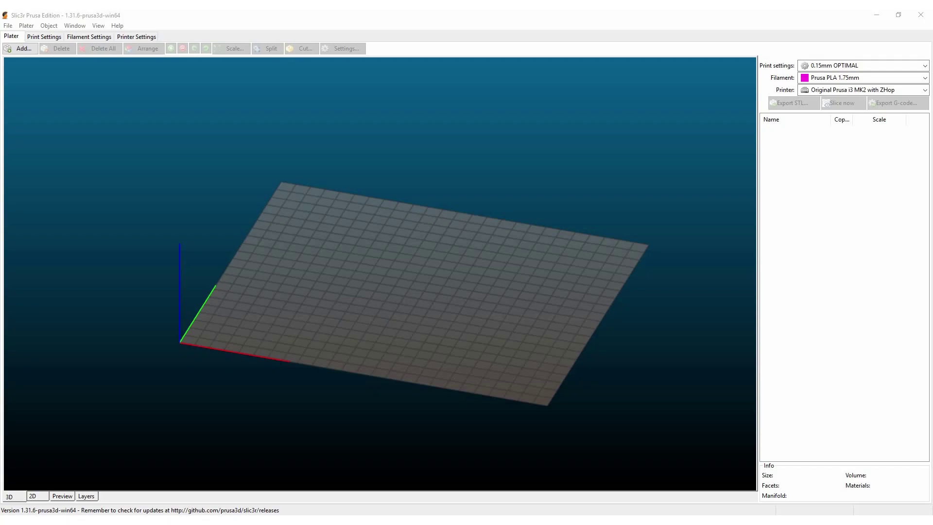
# - Add 'M301 P19.92 I1.60 D62.00 ; Set PID value' after M83 in the printer Start G-code
pyautogui.click(125, 37)
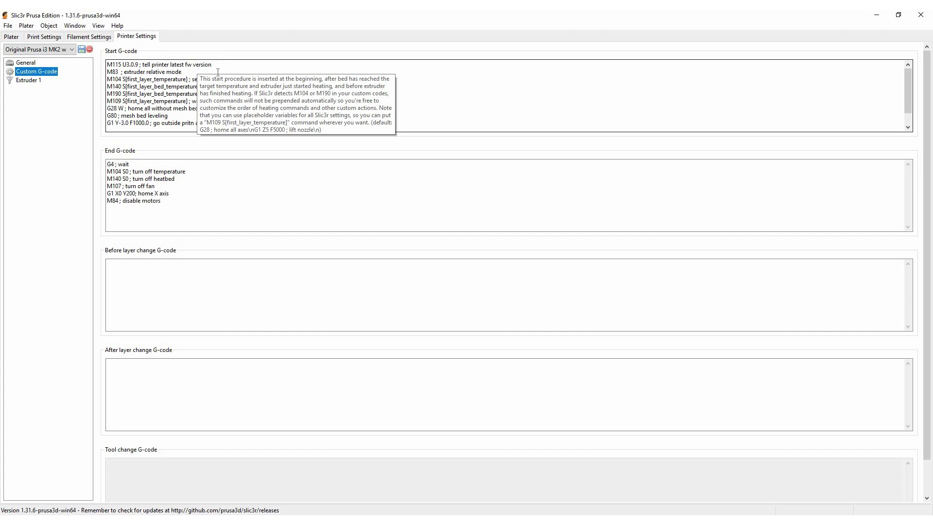
pyautogui.click(353, 72)
pyautogui.press('Return')
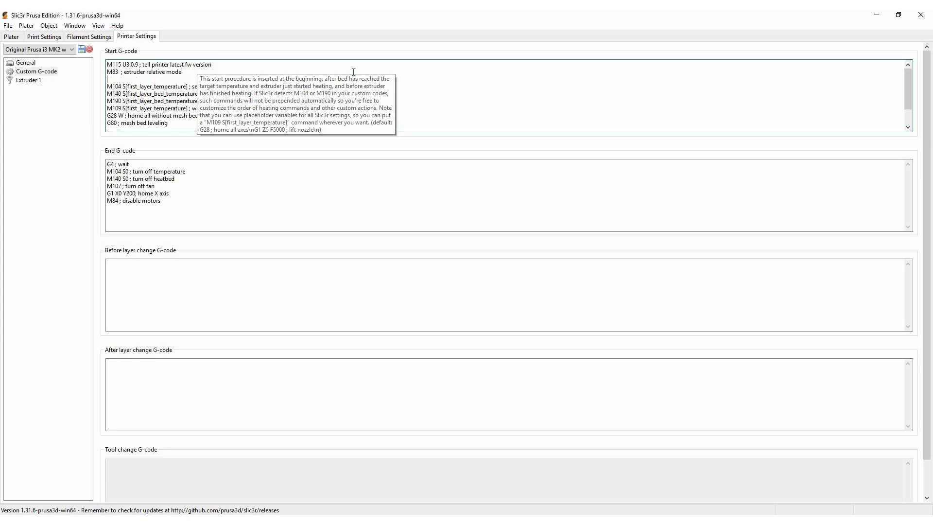
pyautogui.write('M3')
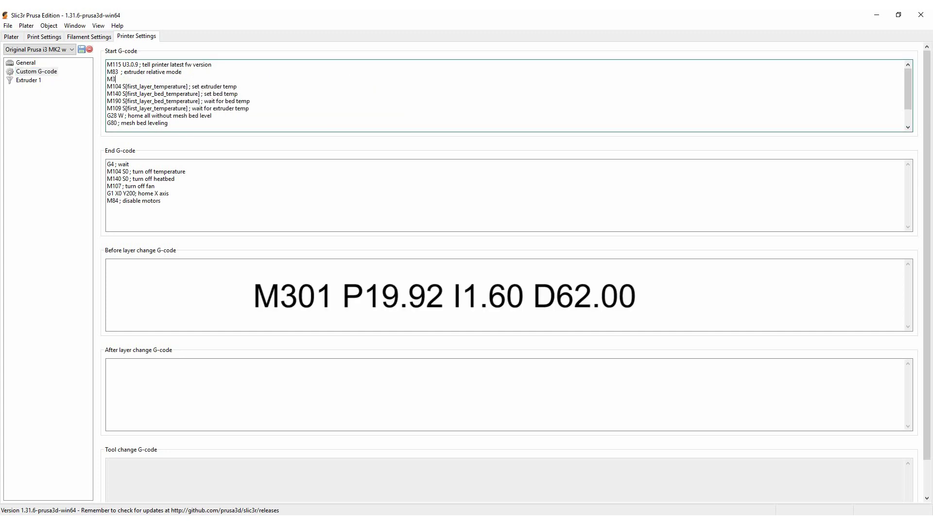
pyautogui.write('01 P19.92')
pyautogui.write(' I1.60')
pyautogui.write(' D62')
pyautogui.write('.00')
pyautogui.write(' ; Set')
pyautogui.write(' PID value')
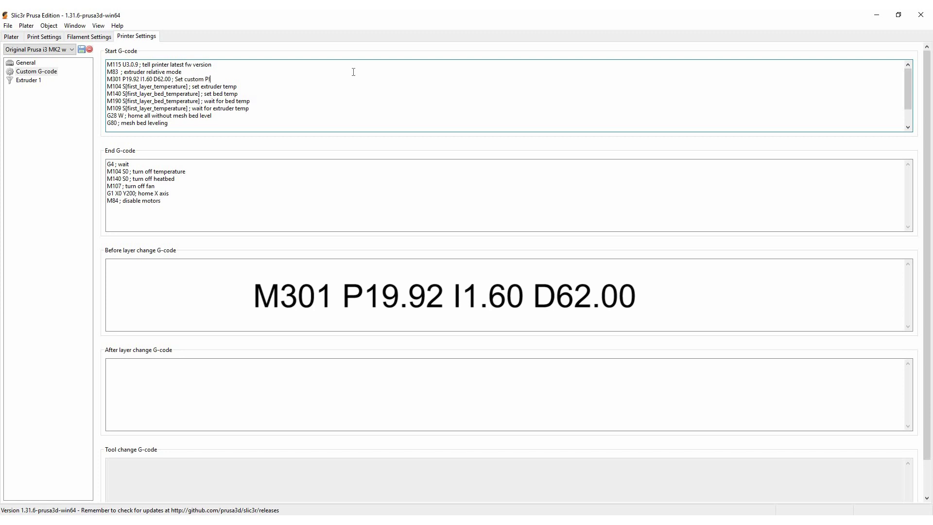